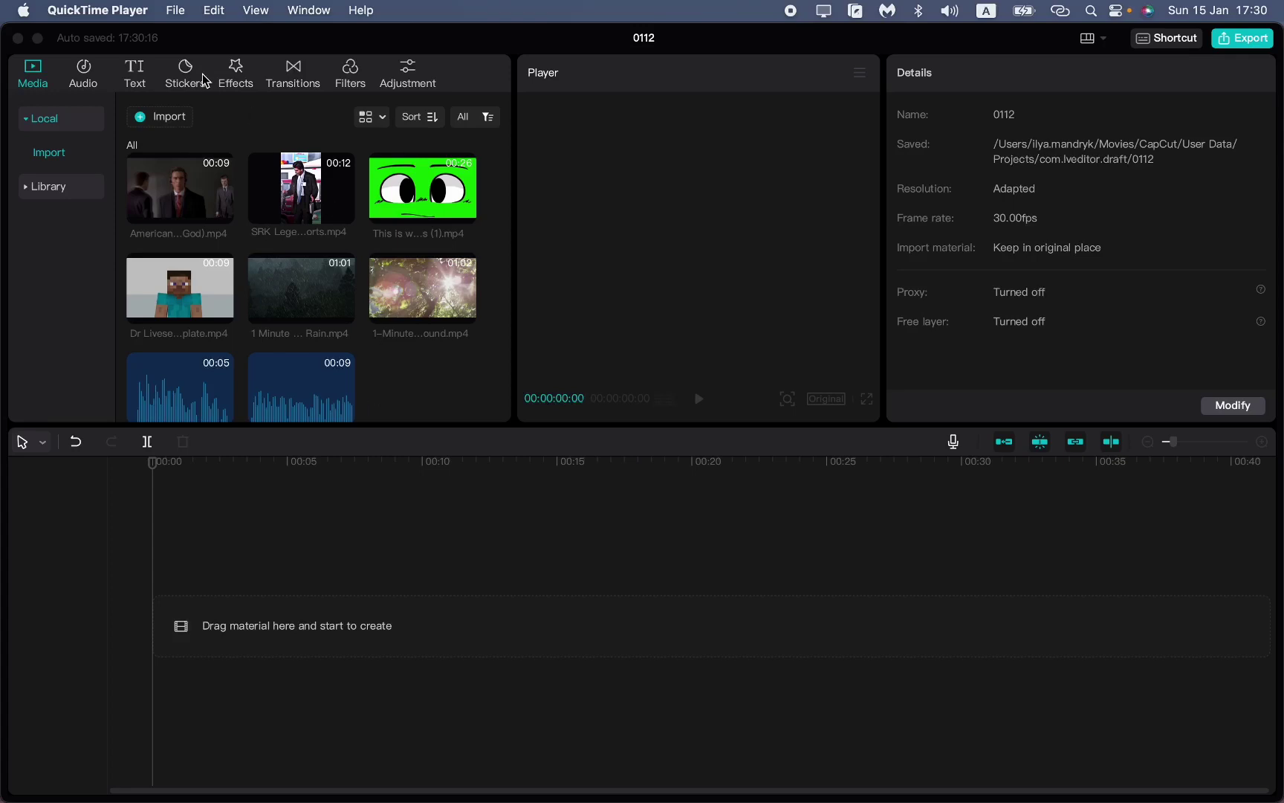
# Bring CapCut to the front, then open and cancel the media import dialog
pyautogui.click(236, 44)
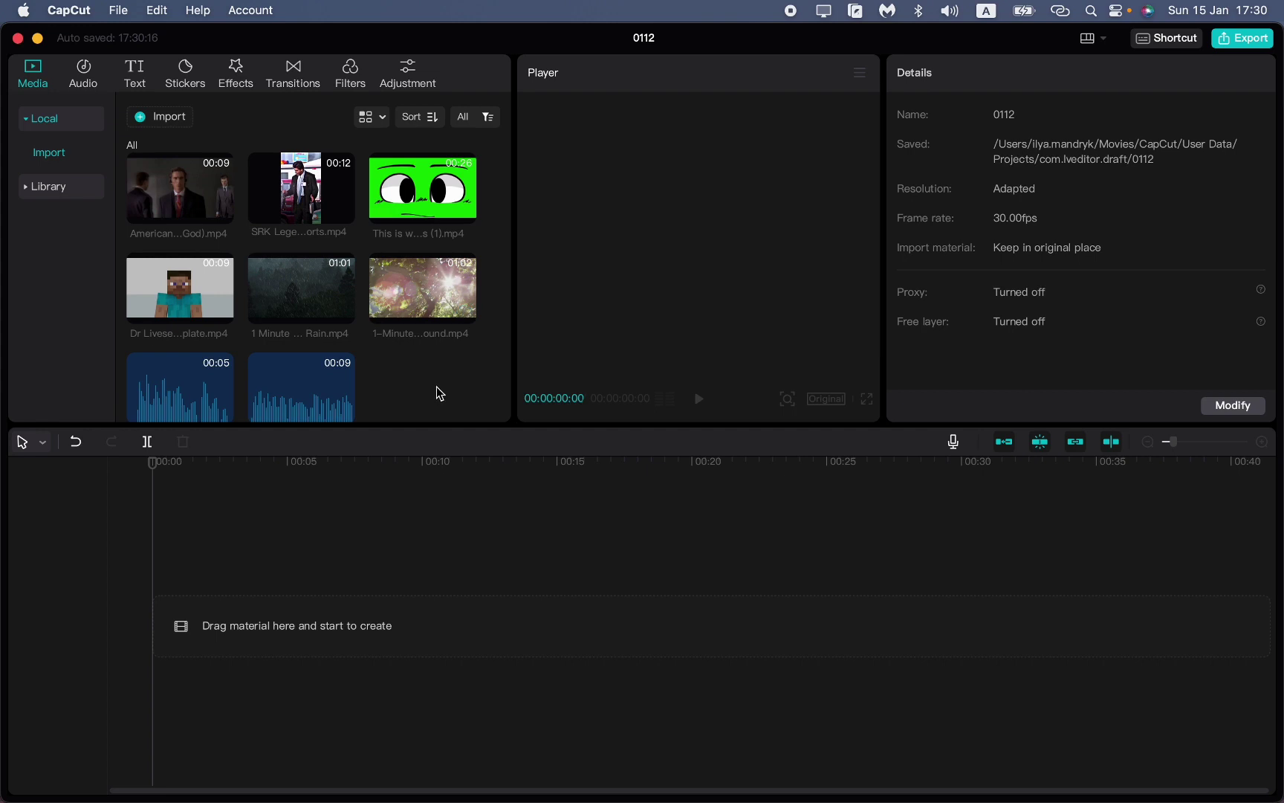
pyautogui.scroll(1, 423, 382)
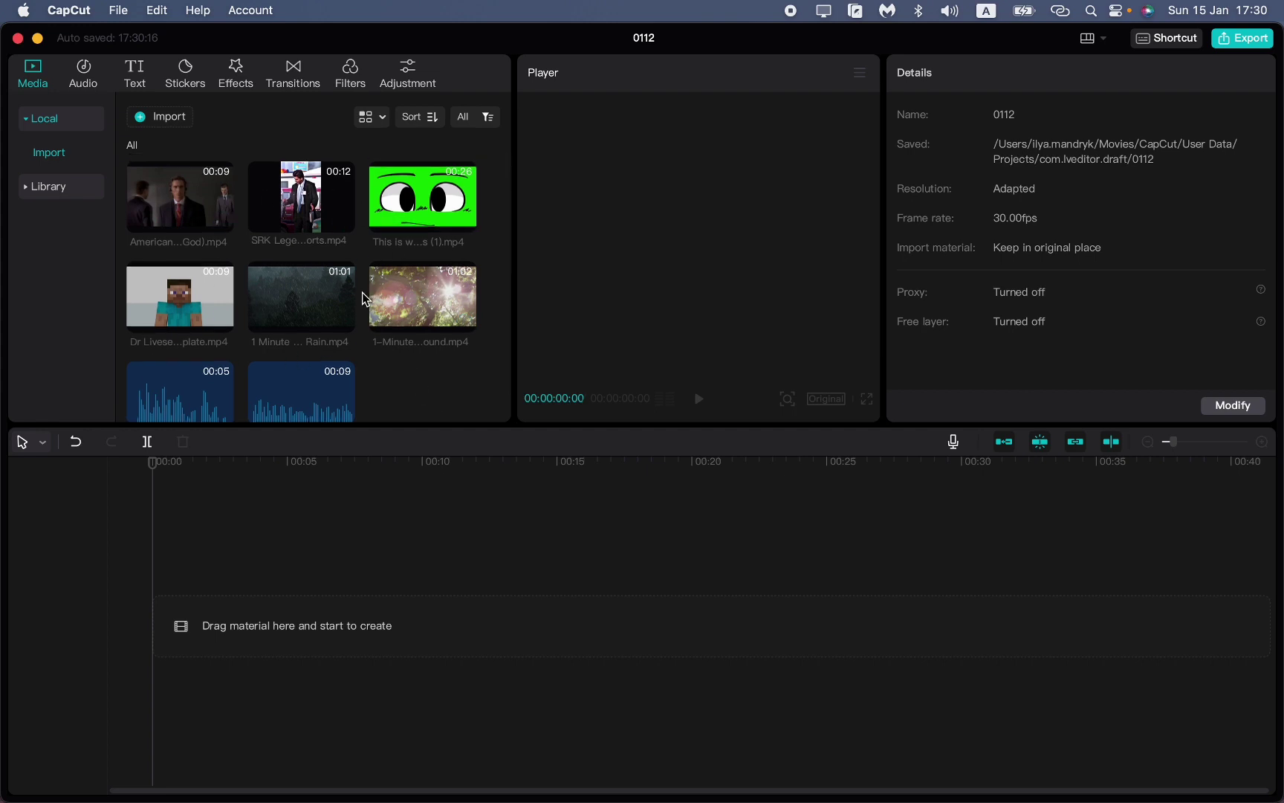
pyautogui.click(152, 118)
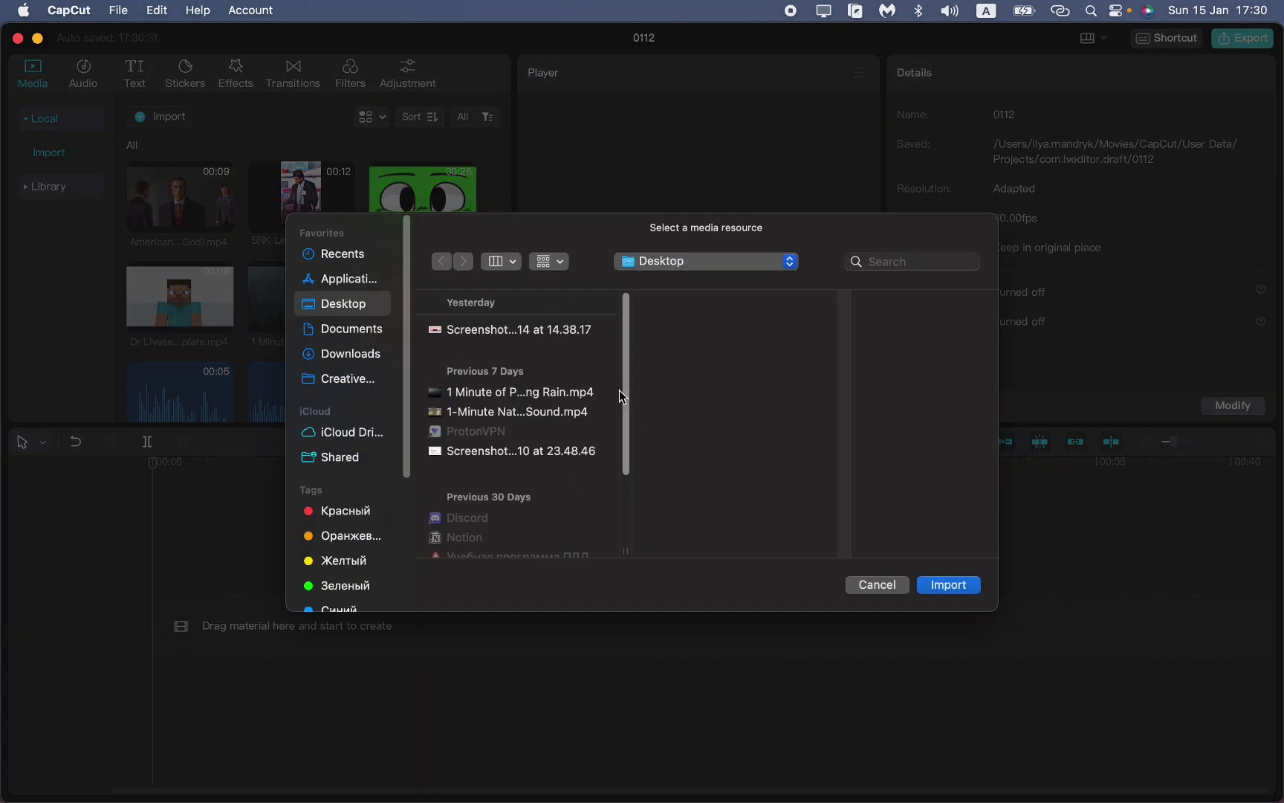
pyautogui.click(876, 586)
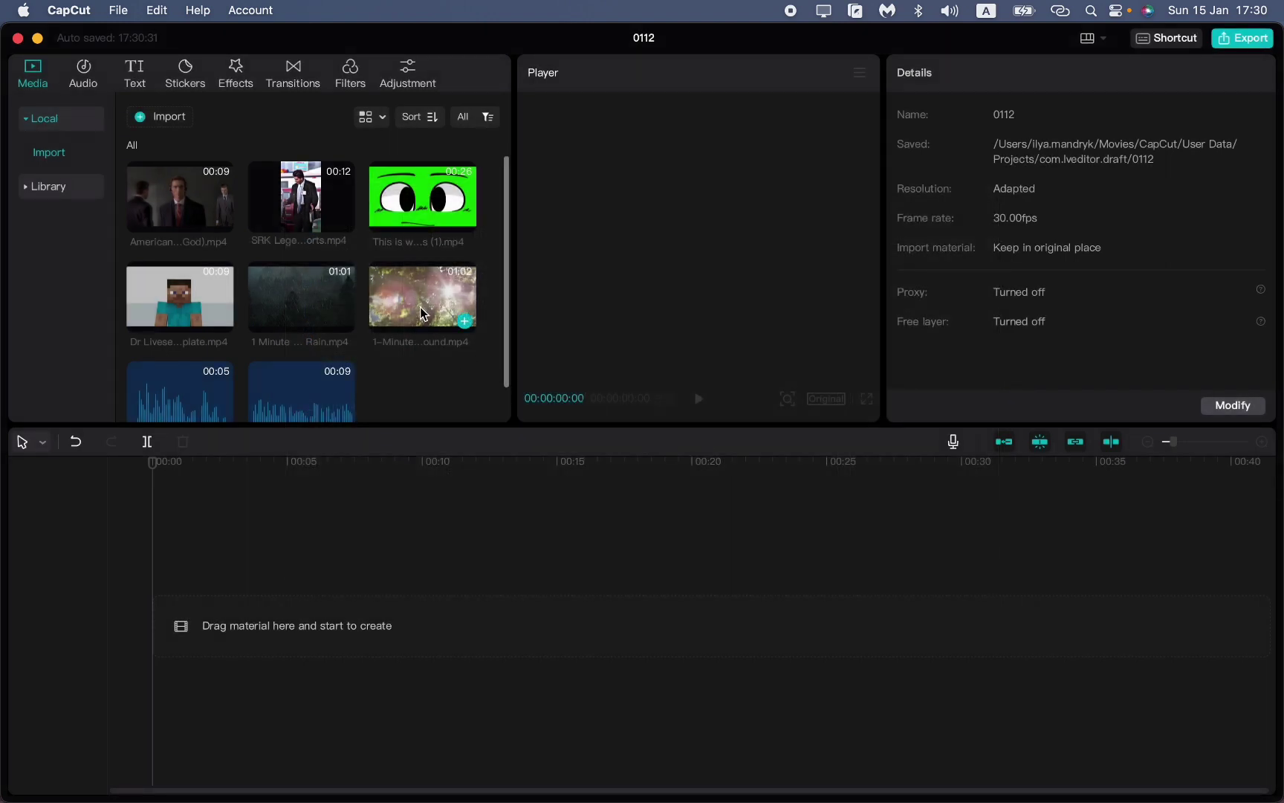
pyautogui.moveTo(180, 197)
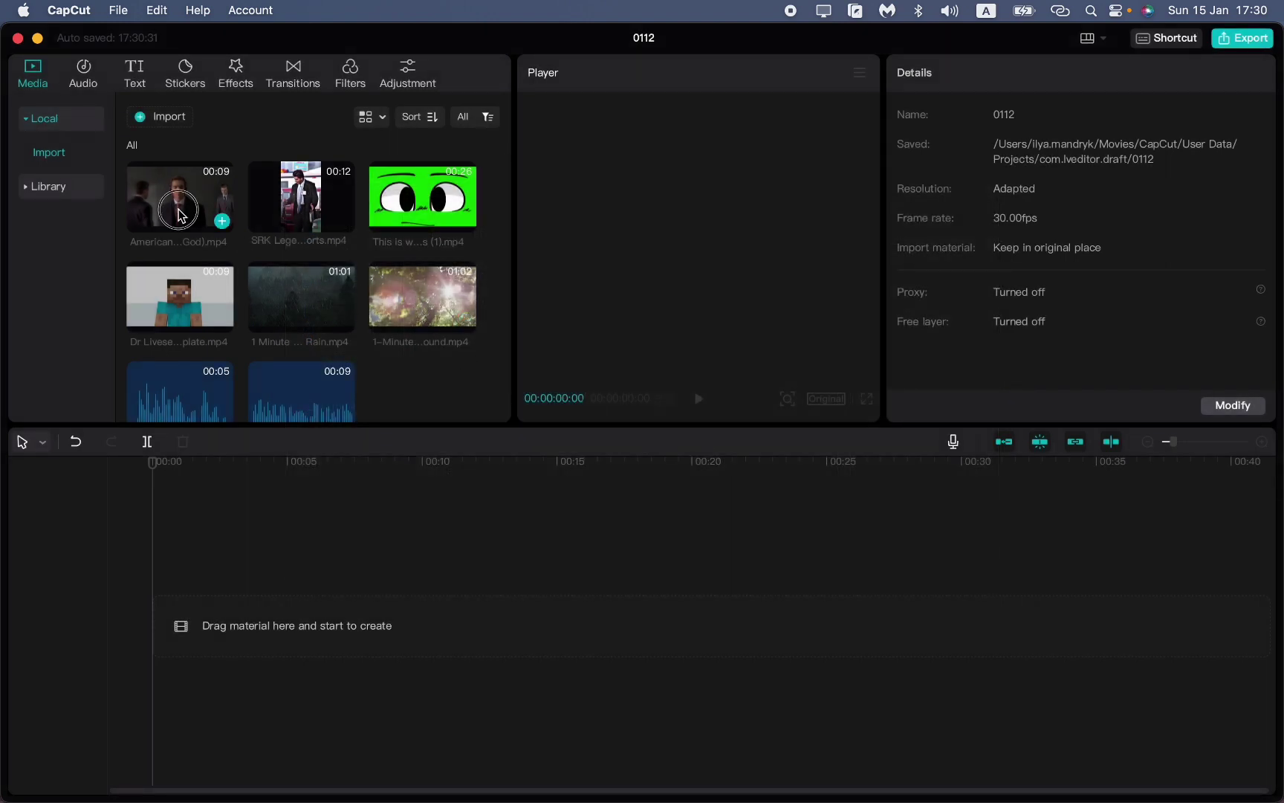
# Drag the American Psycho walking clip onto the timeline, scale it to 107%, and mute its track
pyautogui.moveTo(179, 214); pyautogui.dragTo(179, 663)
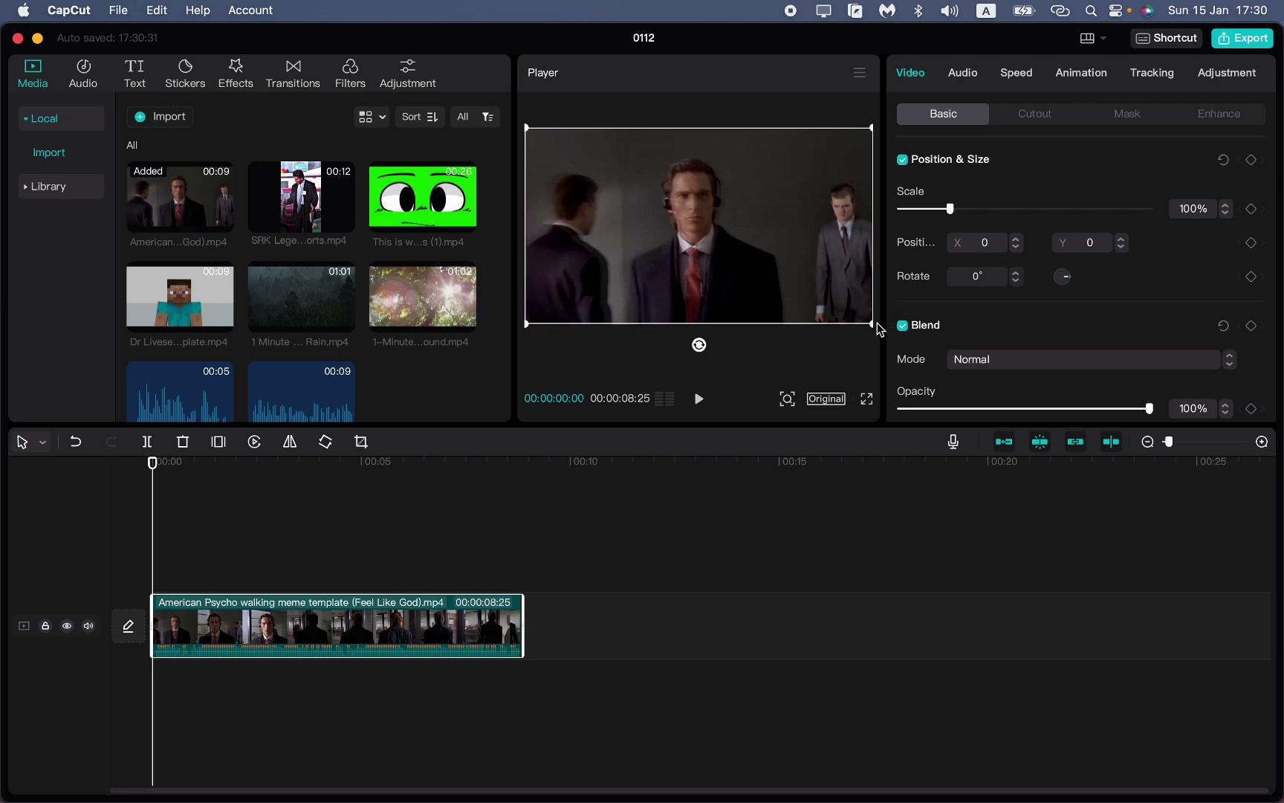
pyautogui.moveTo(871, 327); pyautogui.dragTo(887, 335)
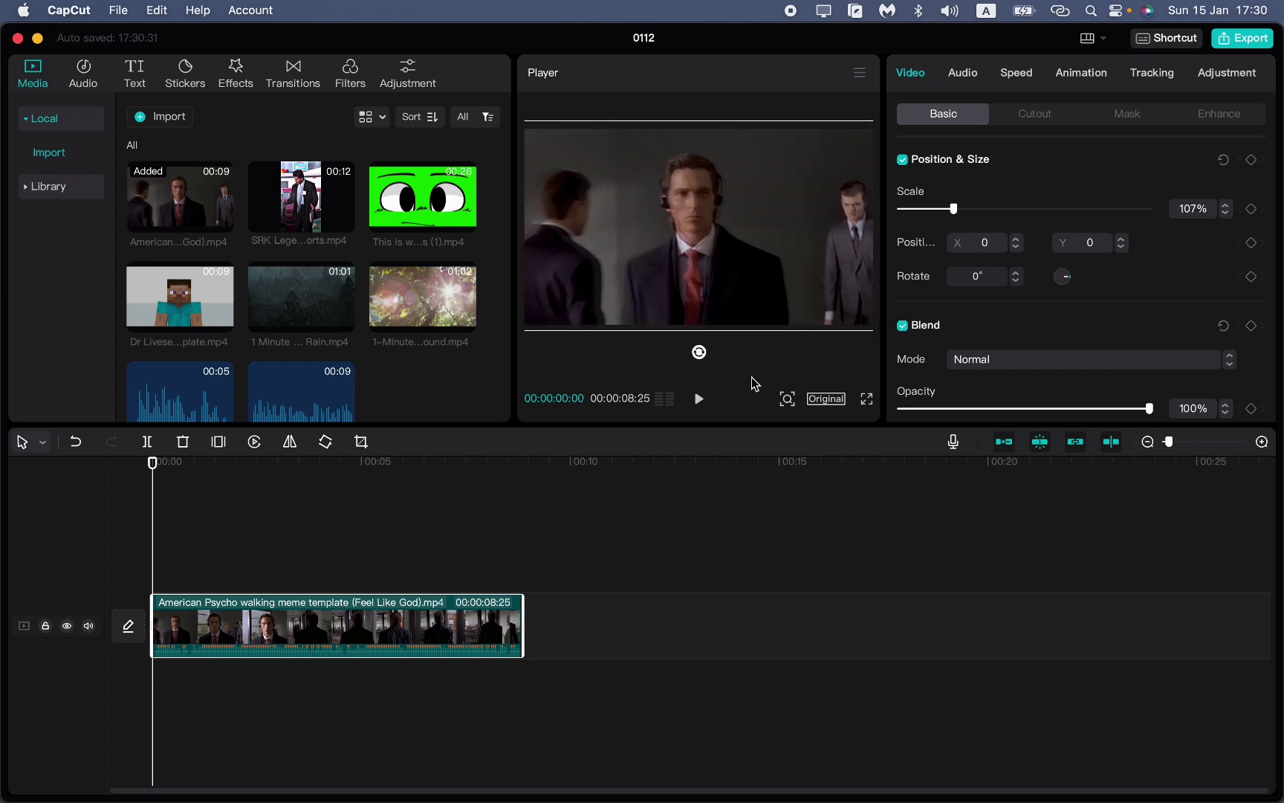
pyautogui.click(88, 625)
pyautogui.scroll(3, 301, 572)
pyautogui.scroll(1, 306, 568)
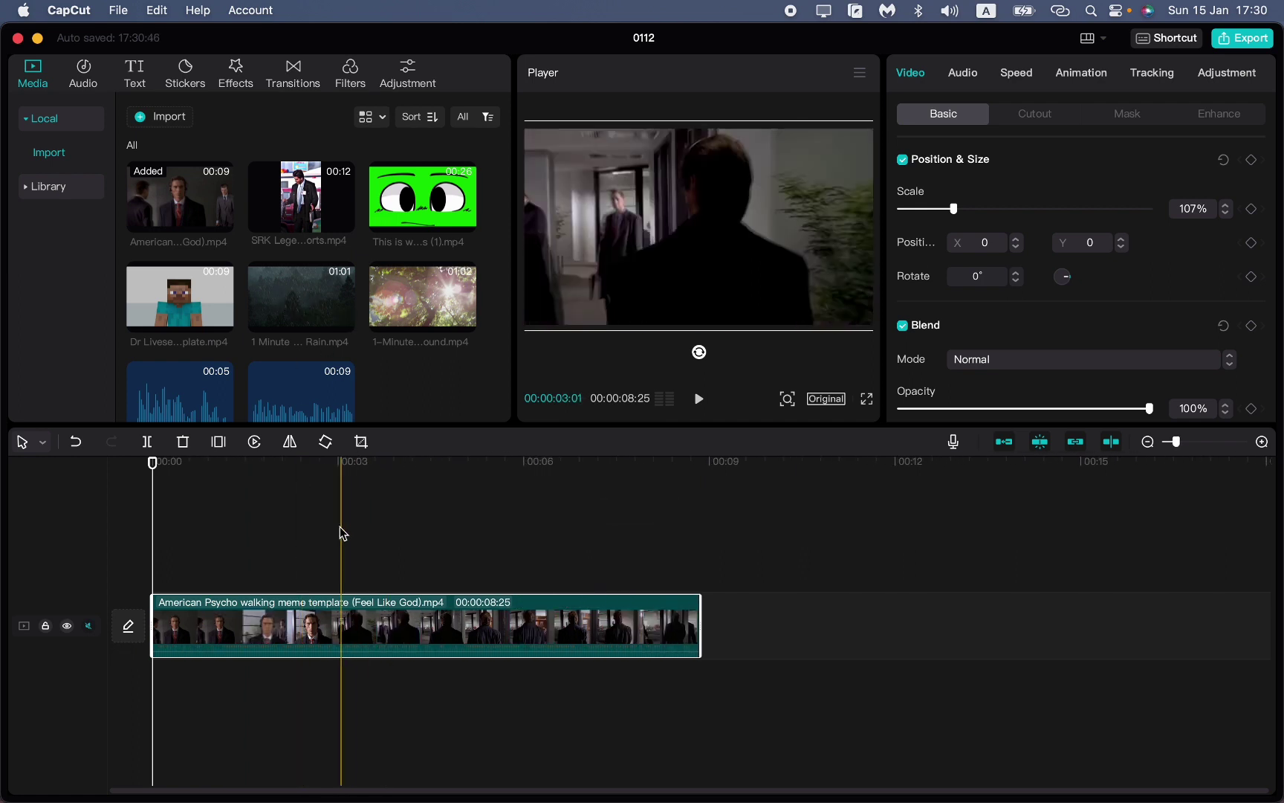
pyautogui.scroll(1, 343, 508)
pyautogui.moveTo(301, 297)
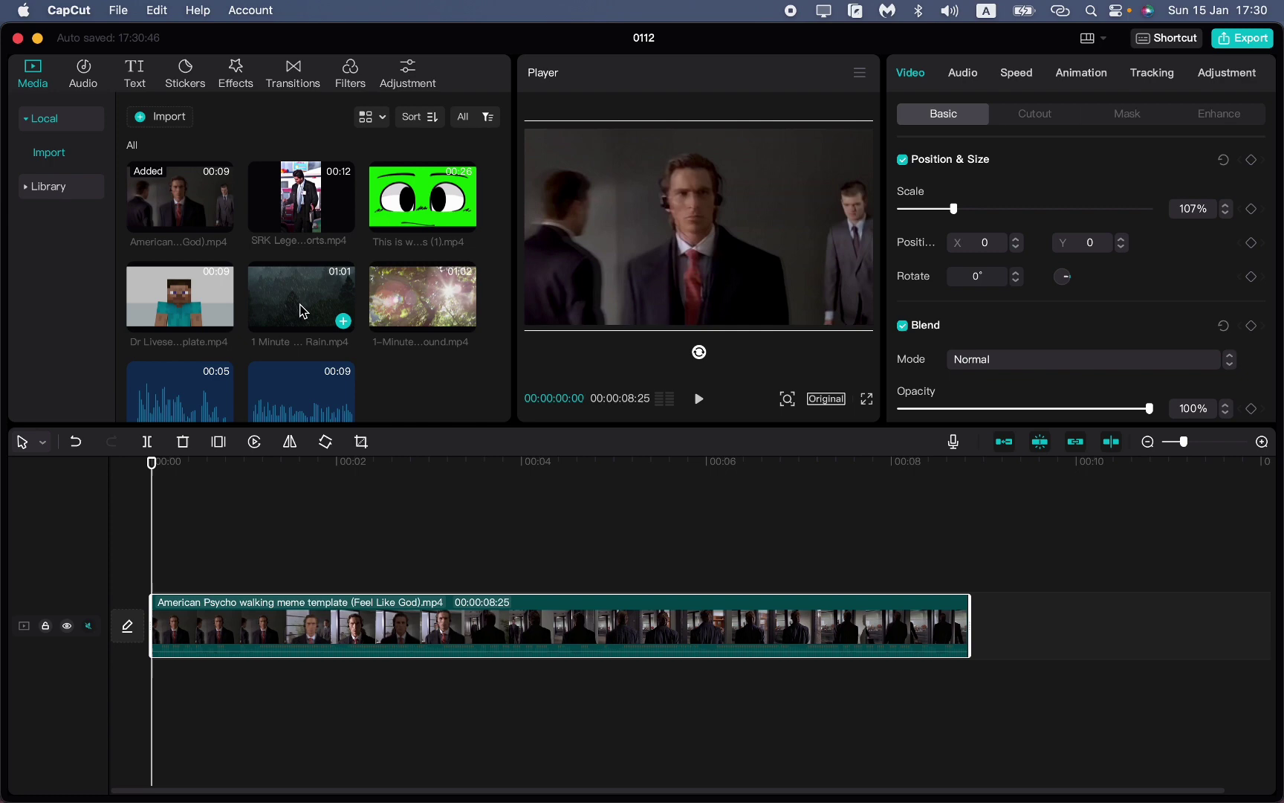
# Add the rain clip on a track above, trim its end to 00:00:08:25, and mute it
pyautogui.click(300, 311)
pyautogui.moveTo(294, 302)
pyautogui.mouseDown()
pyautogui.moveTo(328, 318)
pyautogui.moveTo(156, 557)
pyautogui.mouseUp()
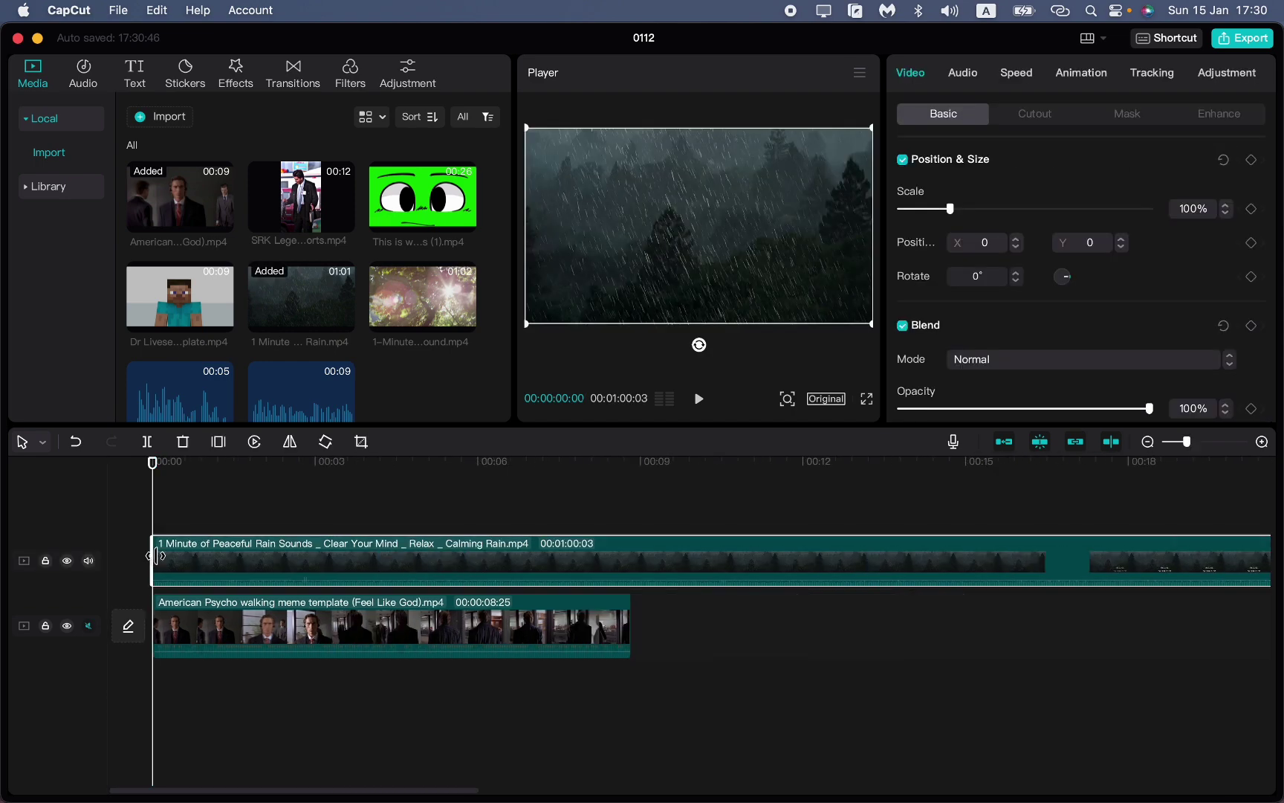
pyautogui.scroll(-5, 416, 556)
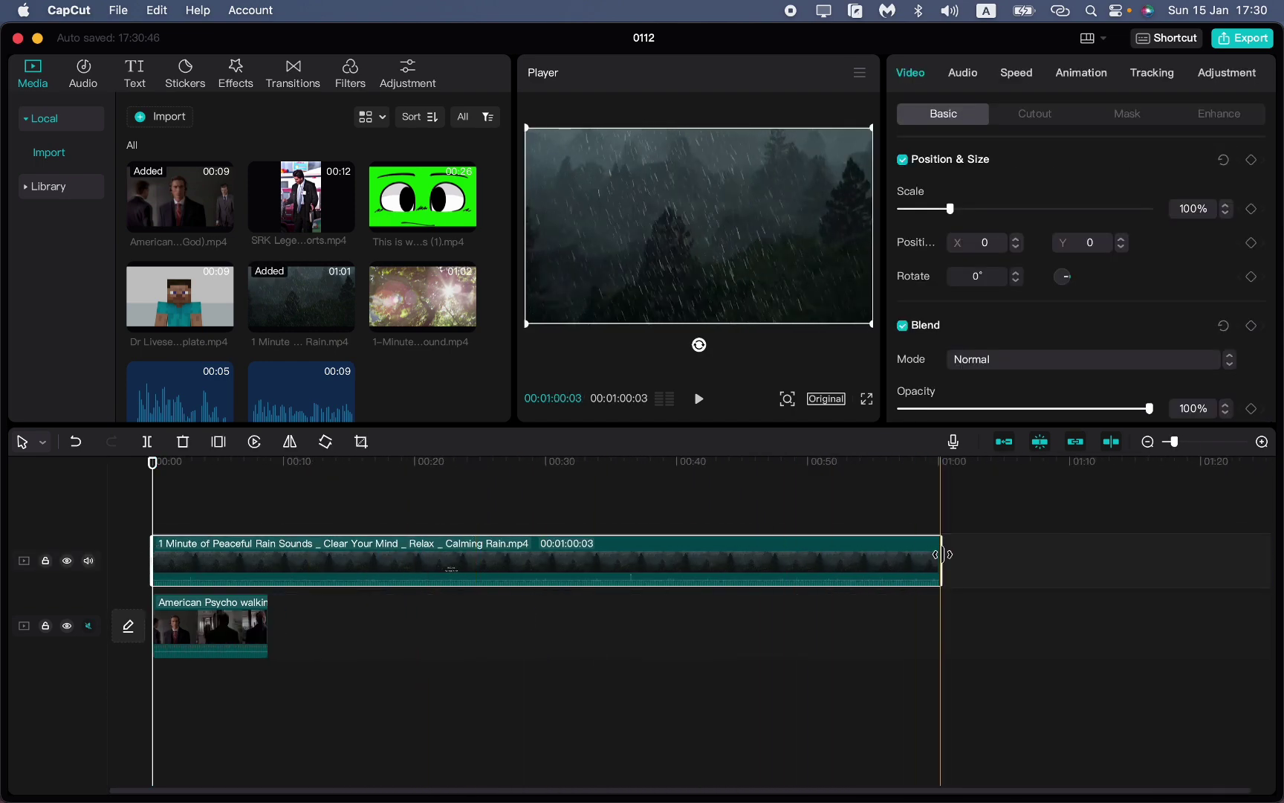
pyautogui.moveTo(942, 555); pyautogui.dragTo(269, 558)
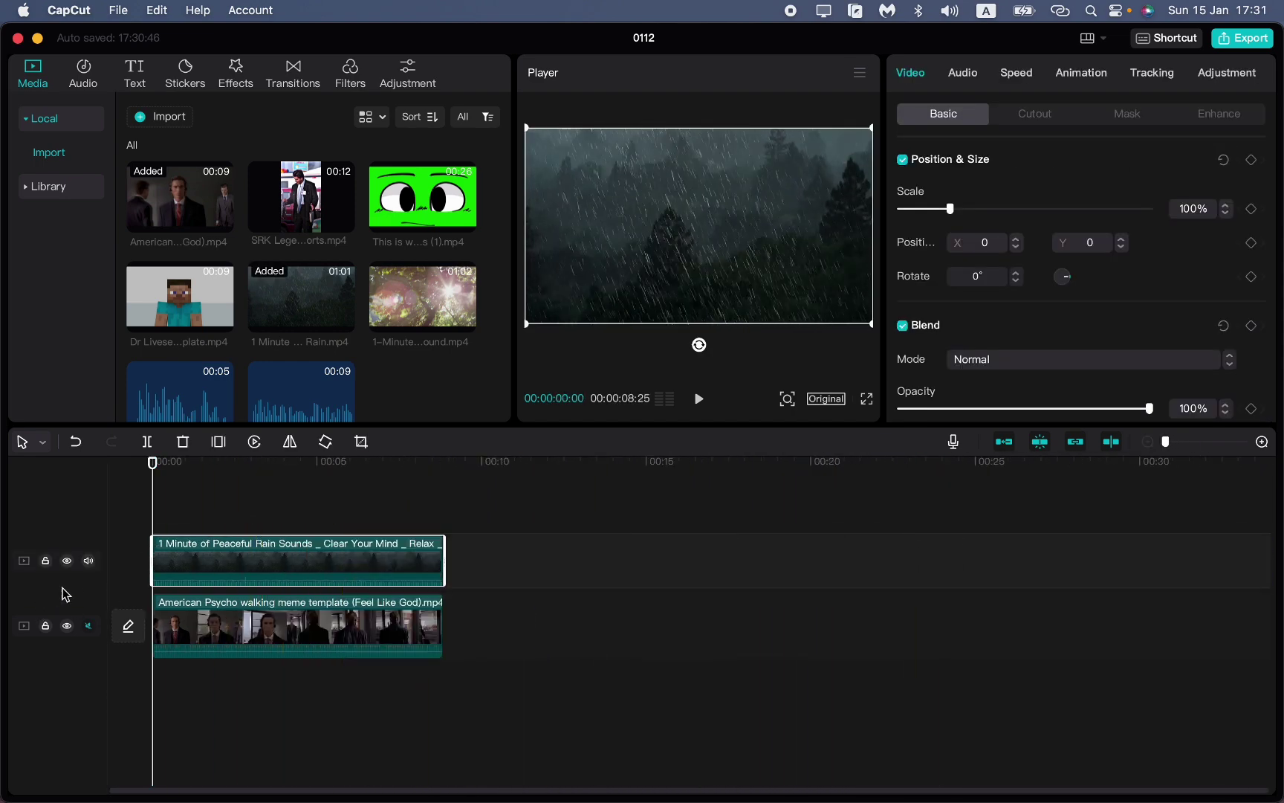
pyautogui.click(88, 561)
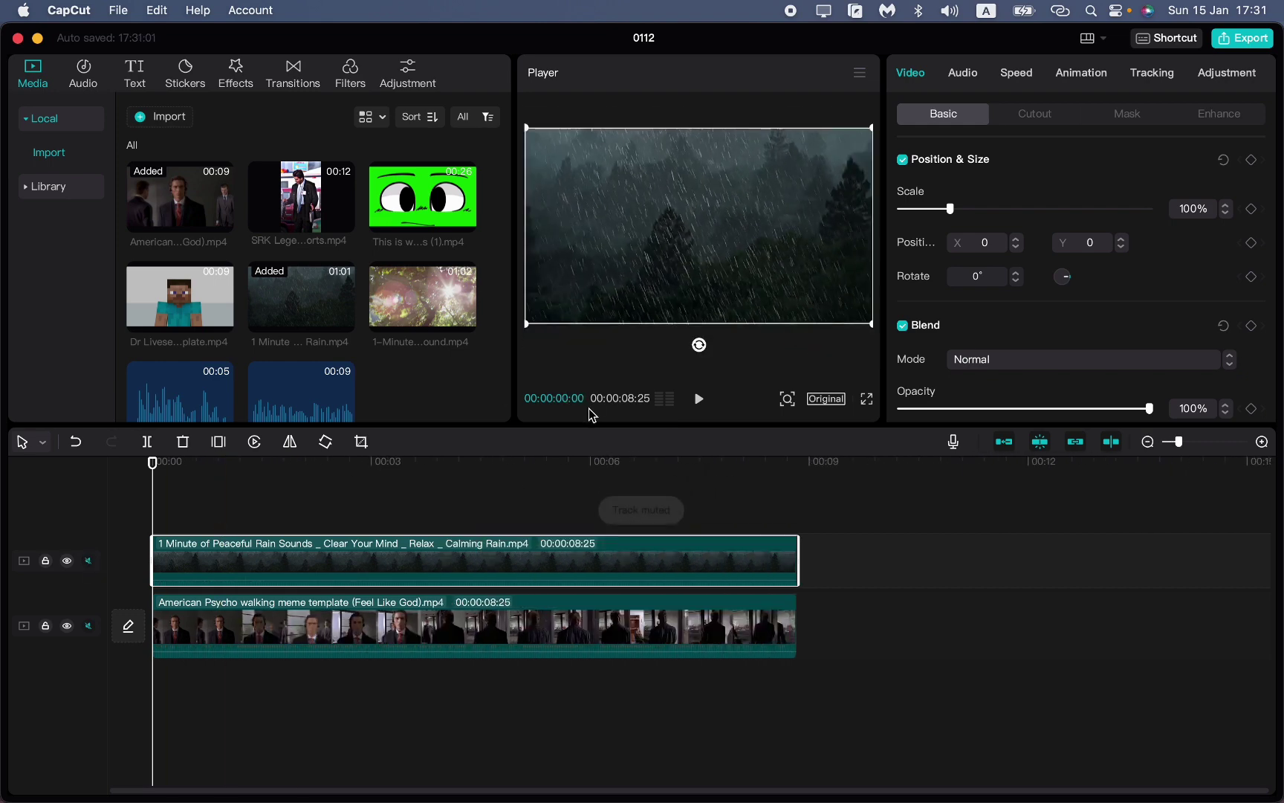
pyautogui.scroll(-2, 530, 487)
pyautogui.scroll(2, 434, 525)
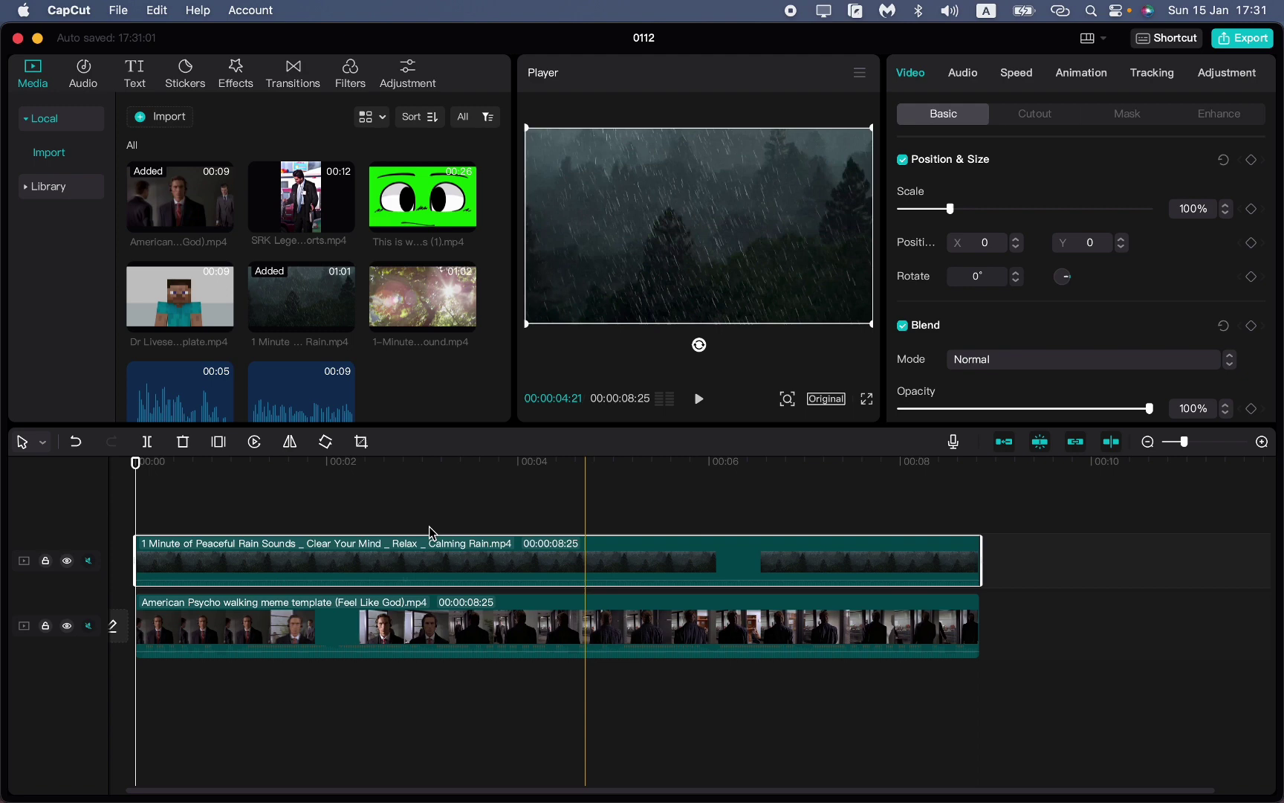
pyautogui.scroll(1, 434, 525)
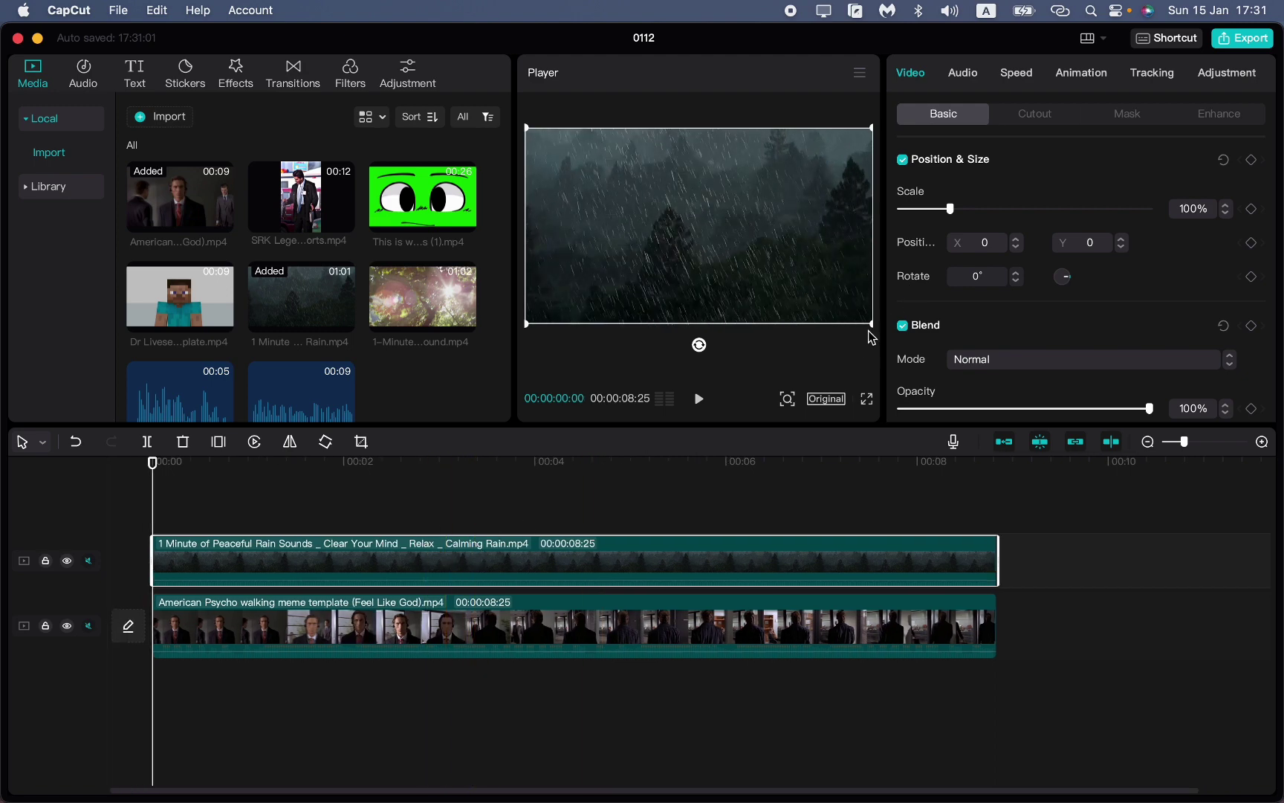
# Briefly shrink the rain overlay to peek underneath and move the playhead to about 15 frames
pyautogui.moveTo(871, 327); pyautogui.dragTo(868, 338)
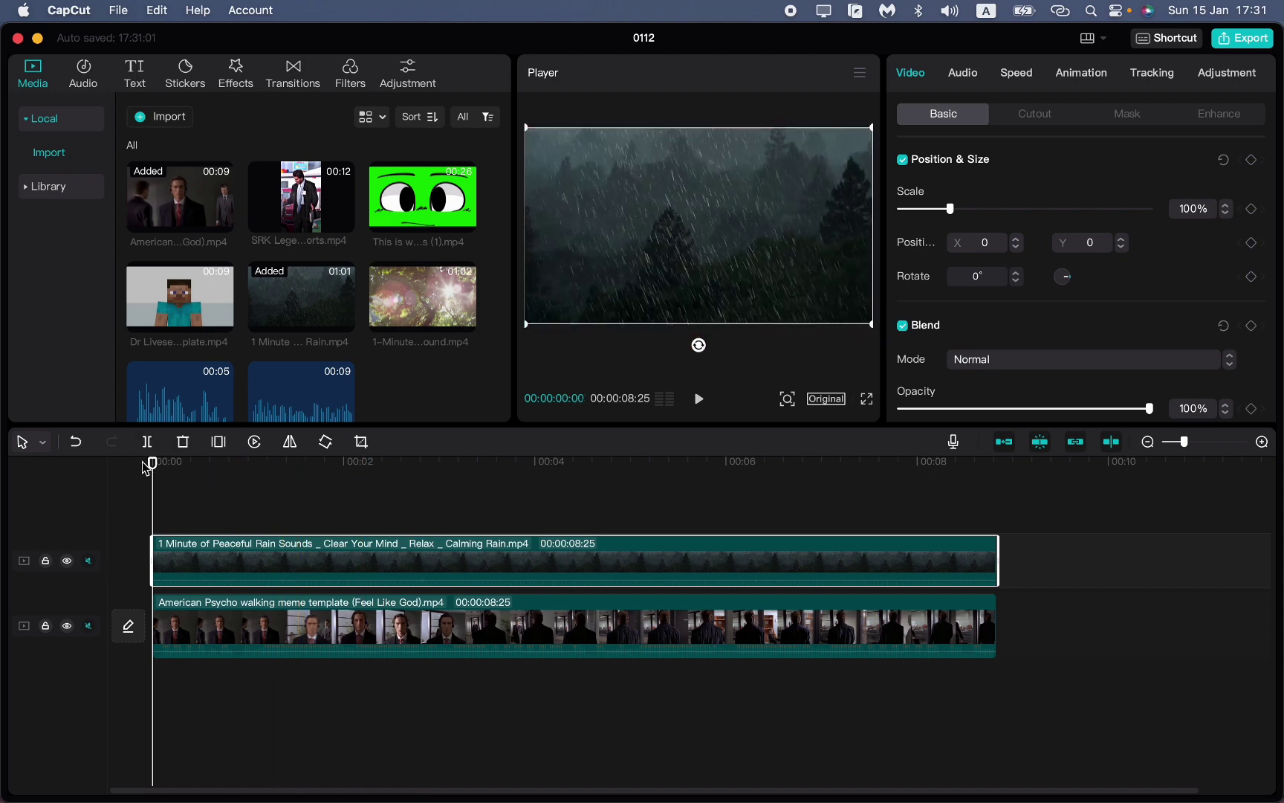
pyautogui.moveTo(152, 467); pyautogui.dragTo(200, 472)
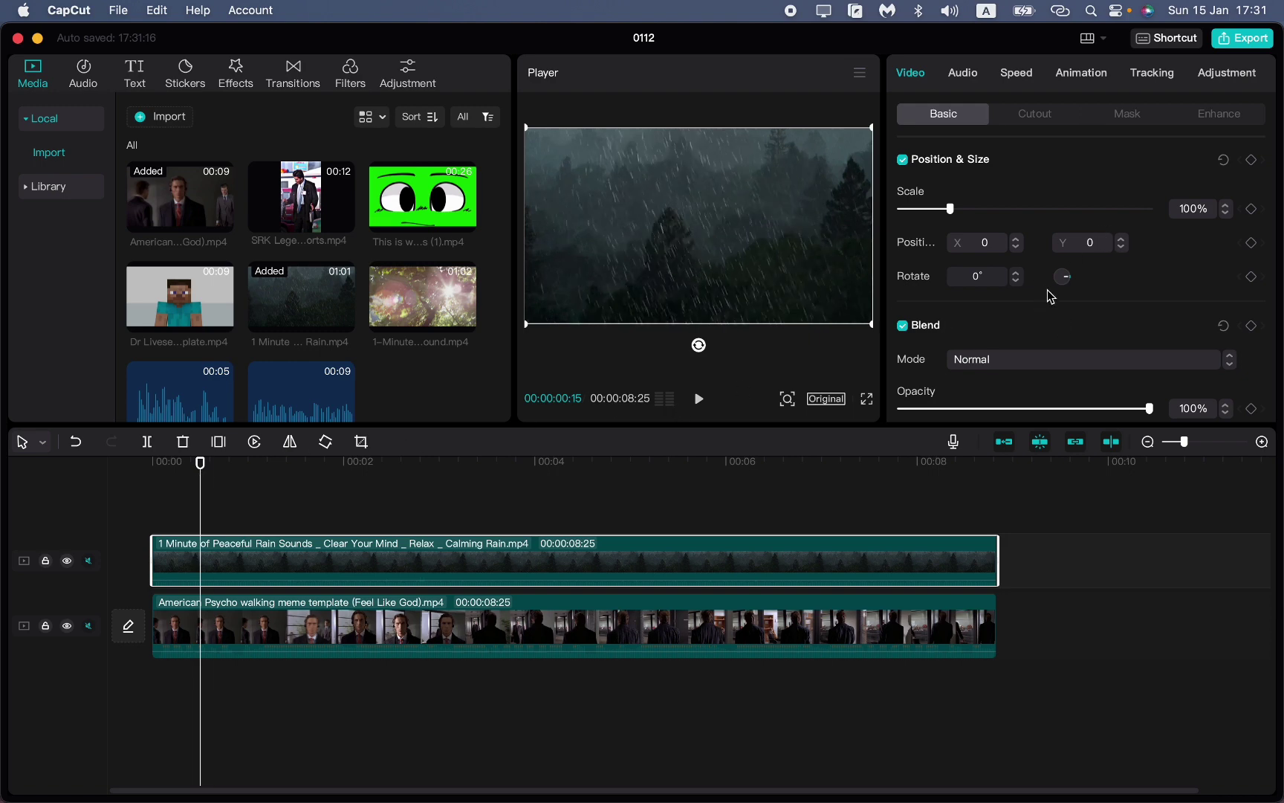
pyautogui.scroll(-2, 1046, 287)
pyautogui.scroll(2, 1033, 283)
pyautogui.scroll(-3, 1013, 269)
pyautogui.scroll(-2, 1012, 267)
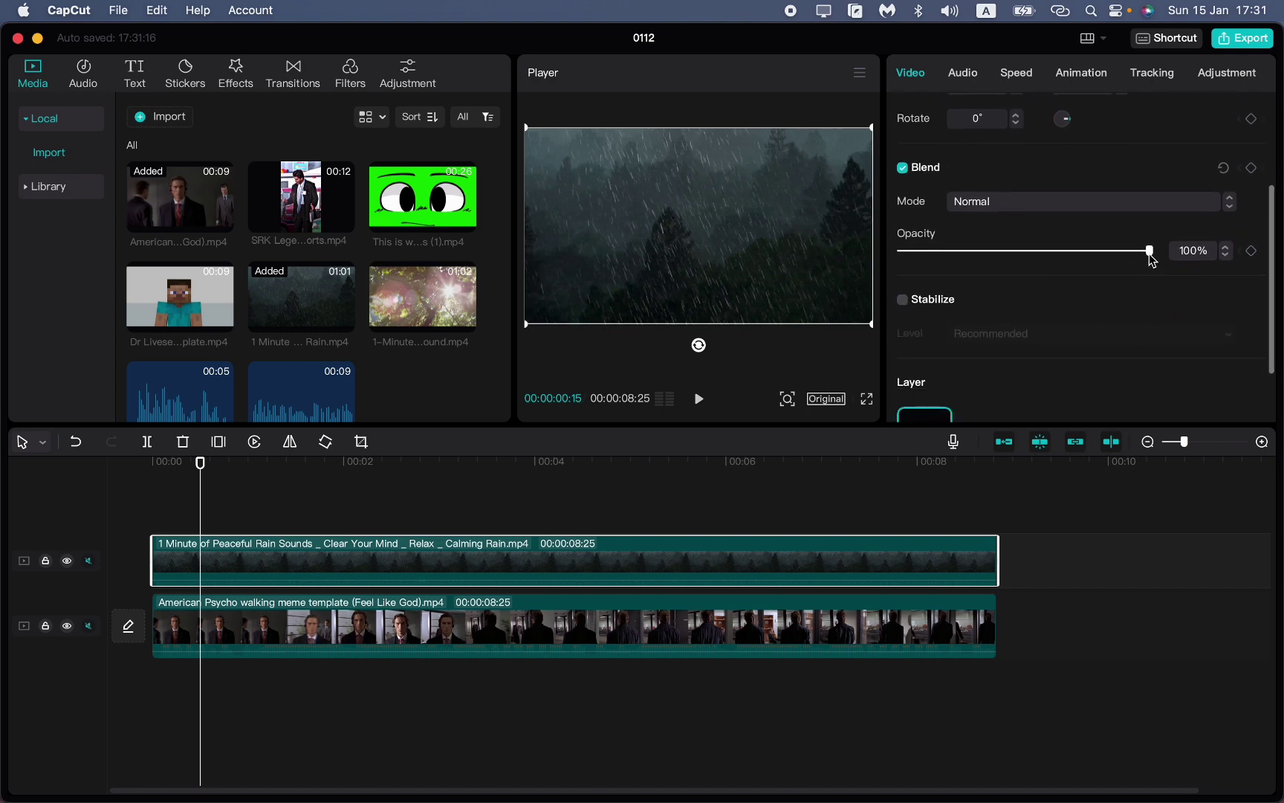
pyautogui.moveTo(1149, 251)
pyautogui.mouseDown()
pyautogui.moveTo(1088, 252)
pyautogui.moveTo(1116, 253)
pyautogui.moveTo(1100, 253)
pyautogui.mouseUp()
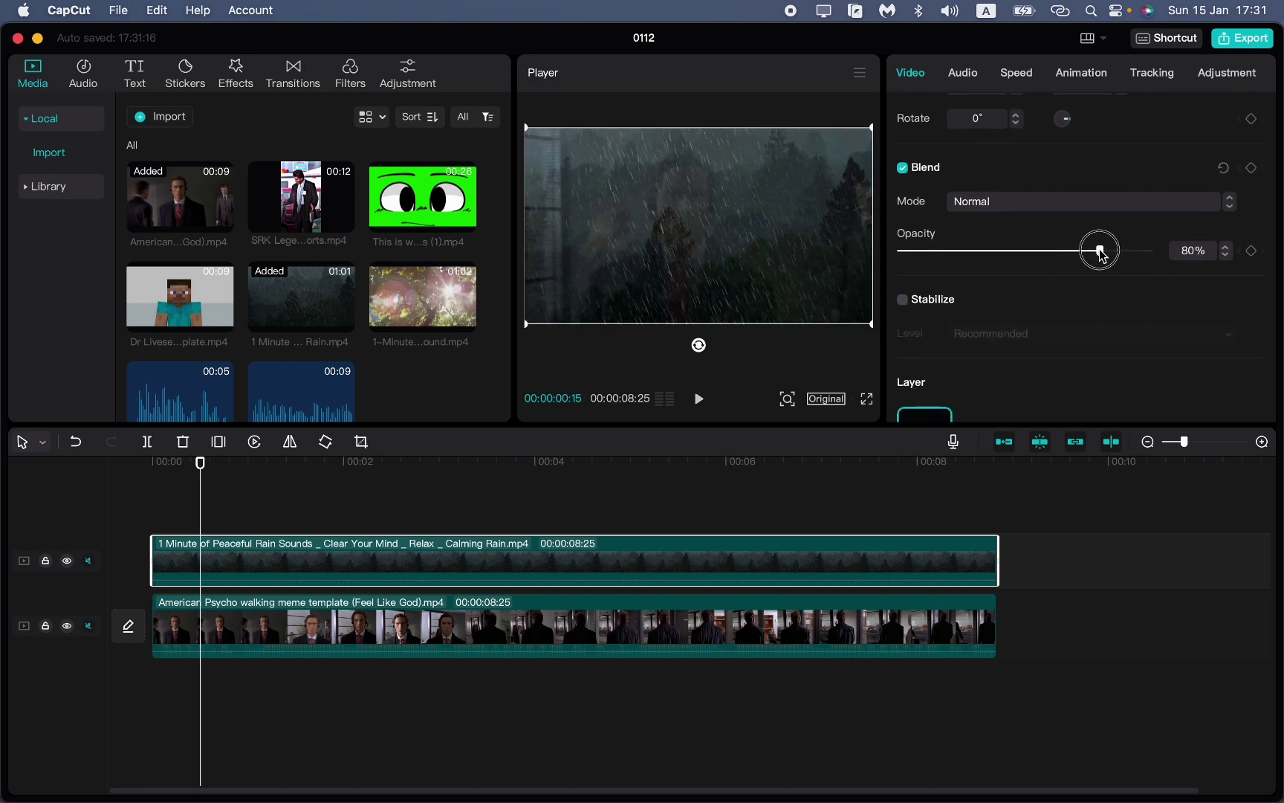
pyautogui.scroll(2, 1004, 271)
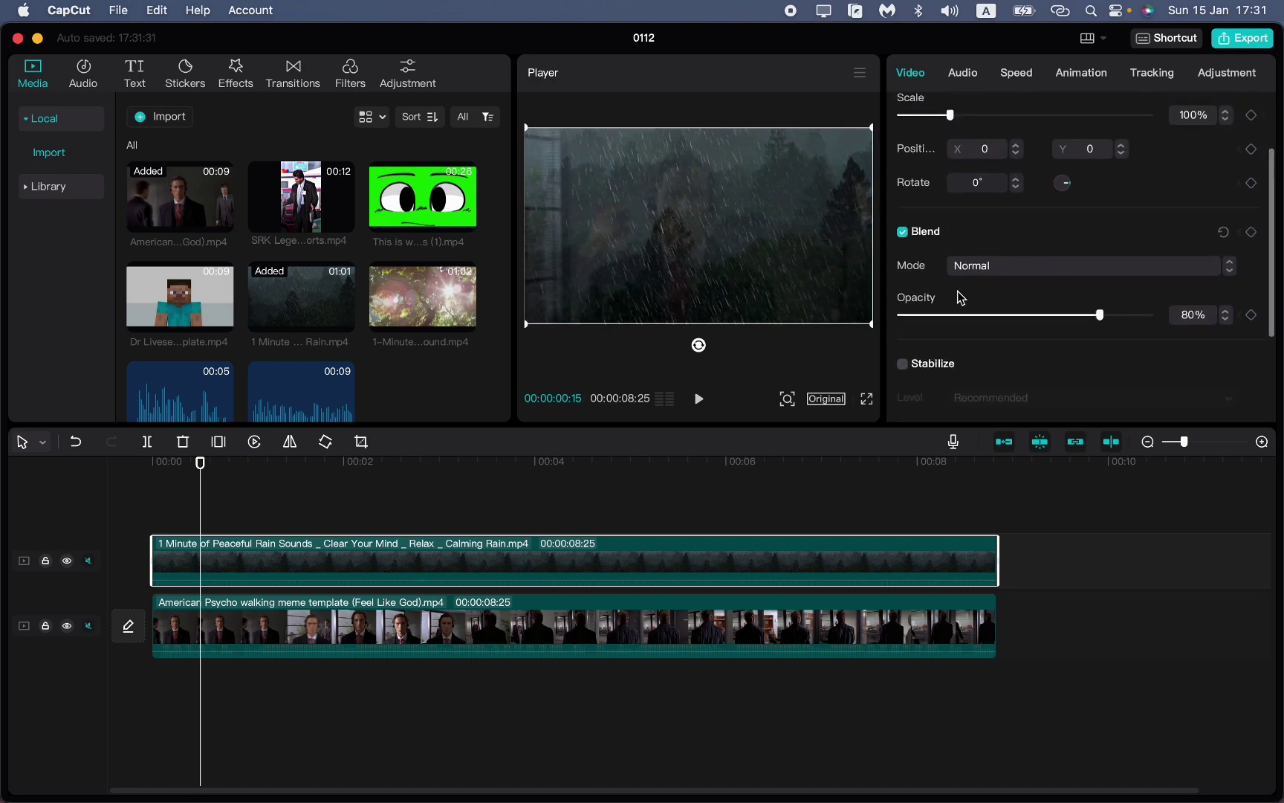
# Try Hard light and Linear burn, settle on Color dodge, and move the playhead to about 24 frames
pyautogui.click(1064, 267)
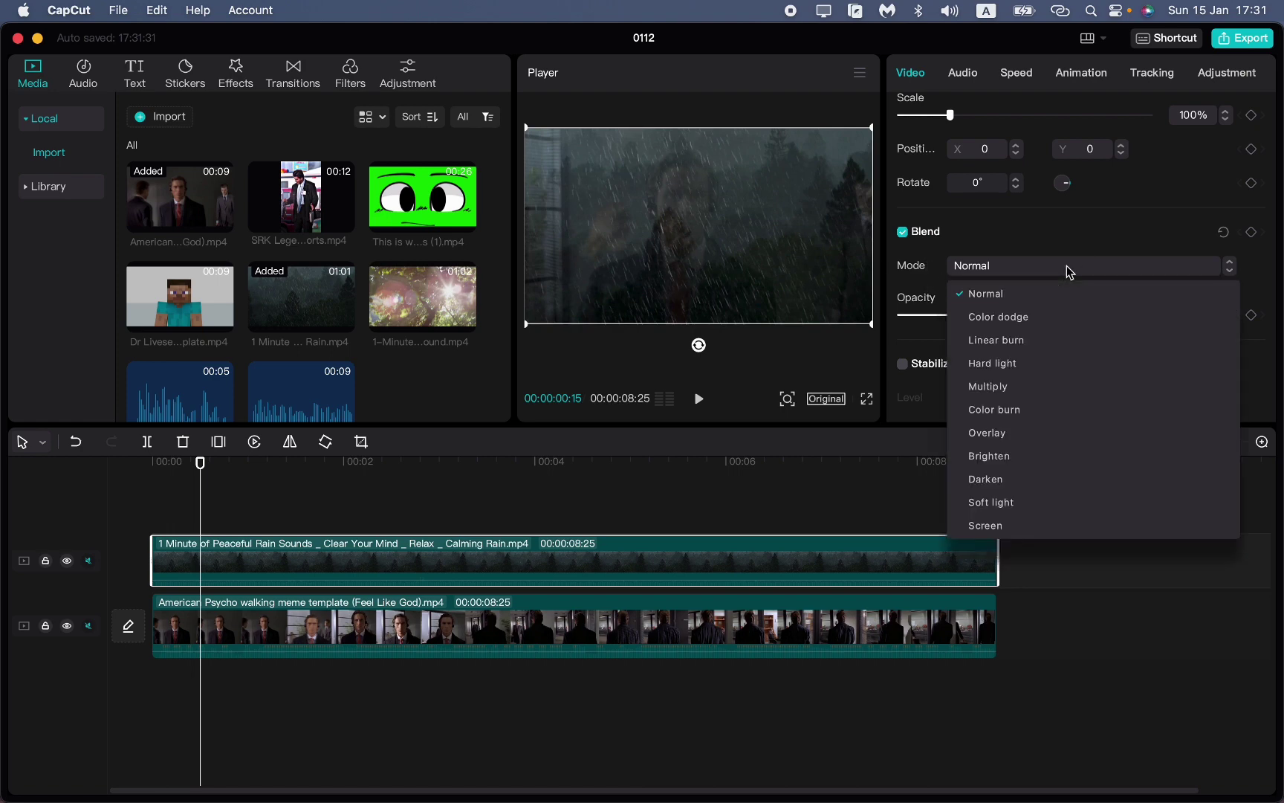
pyautogui.click(1015, 371)
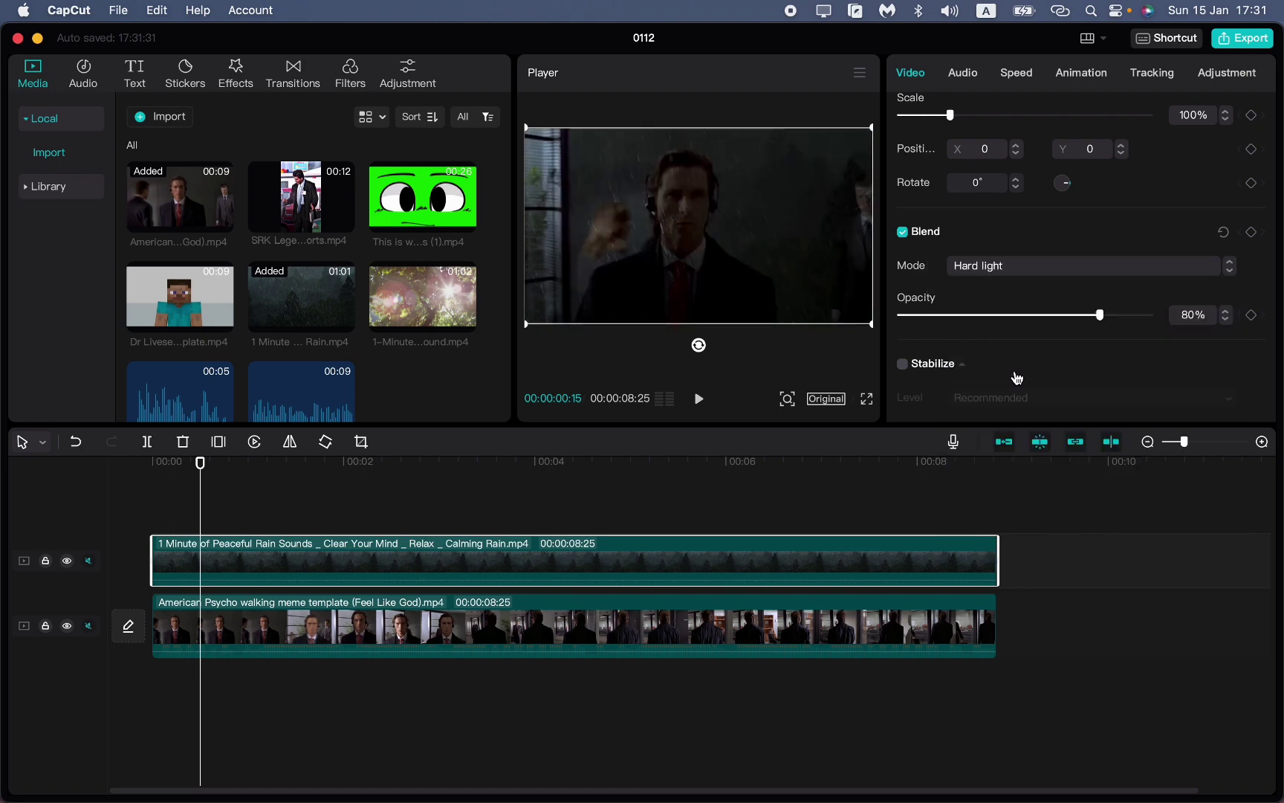
pyautogui.click(1013, 266)
pyautogui.click(1006, 339)
pyautogui.click(1008, 269)
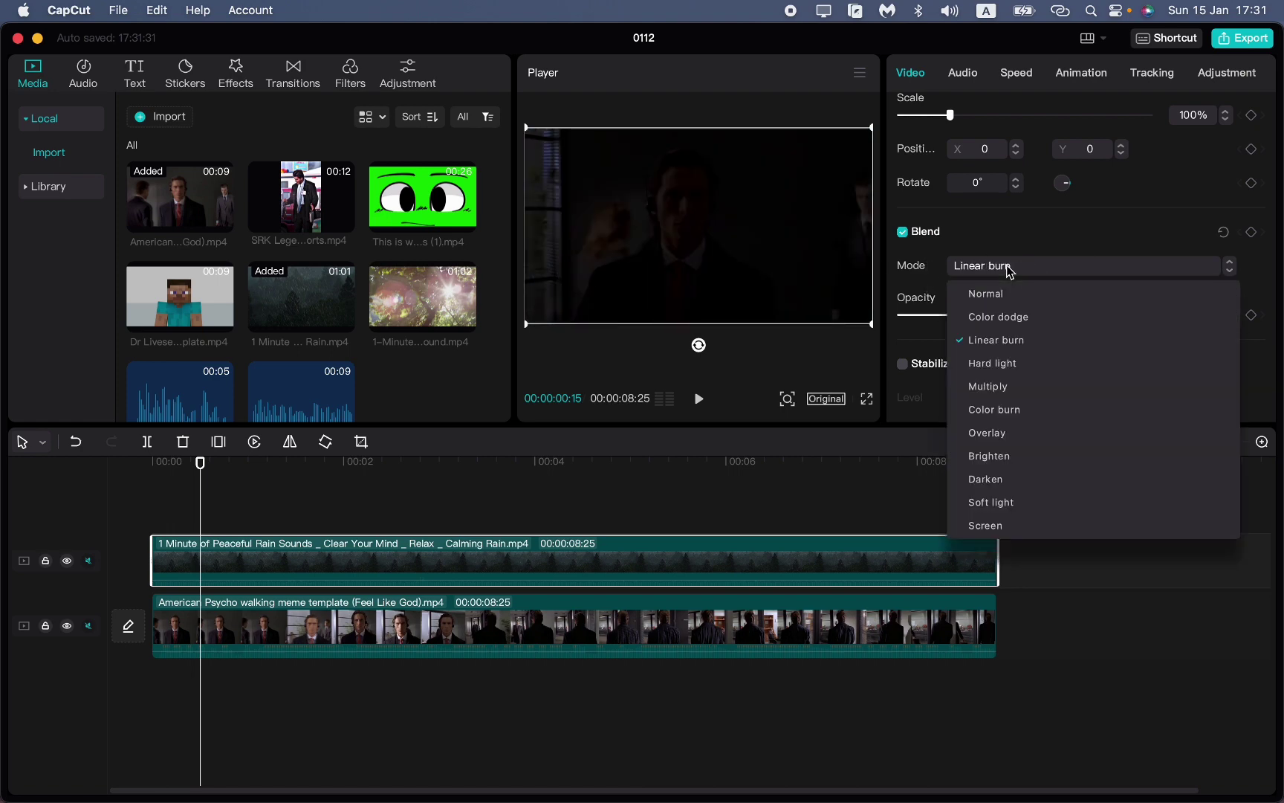
pyautogui.click(991, 312)
pyautogui.click(229, 463)
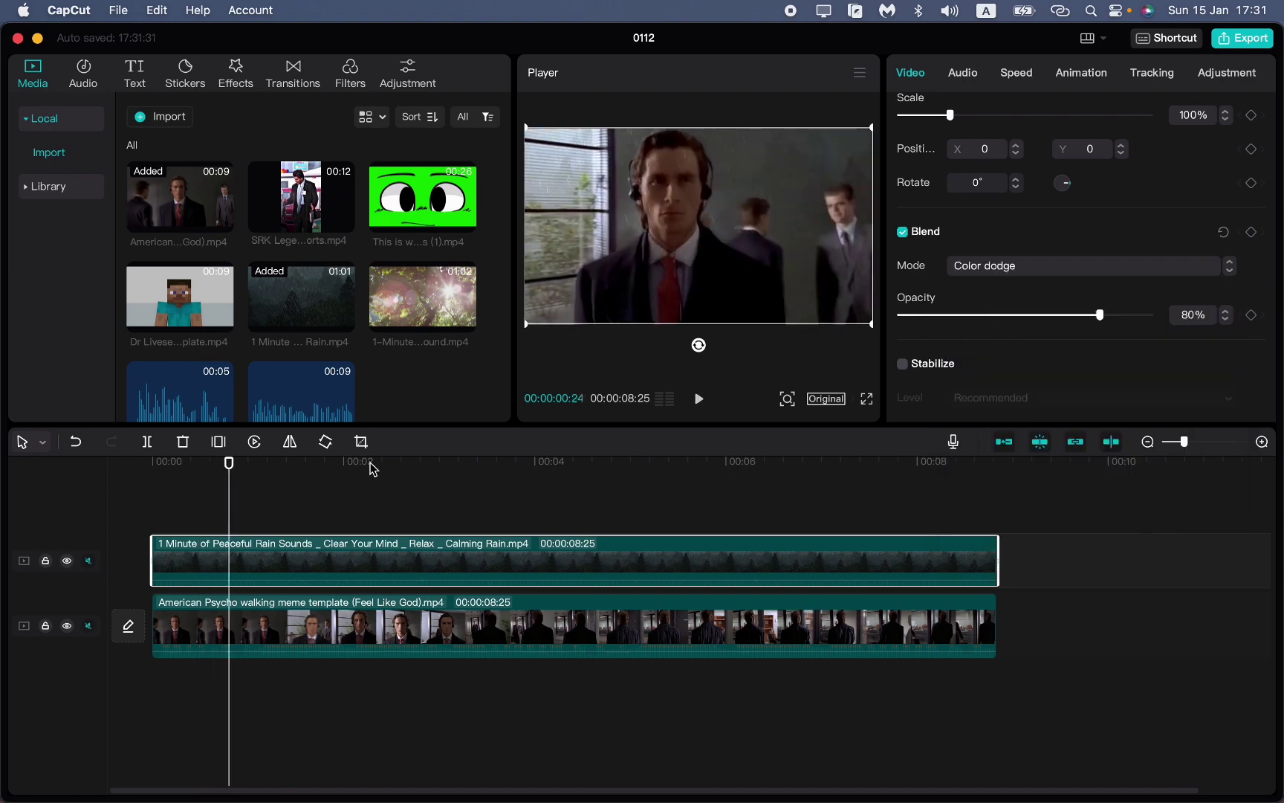
pyautogui.moveTo(227, 469); pyautogui.dragTo(78, 458)
pyautogui.press('space')
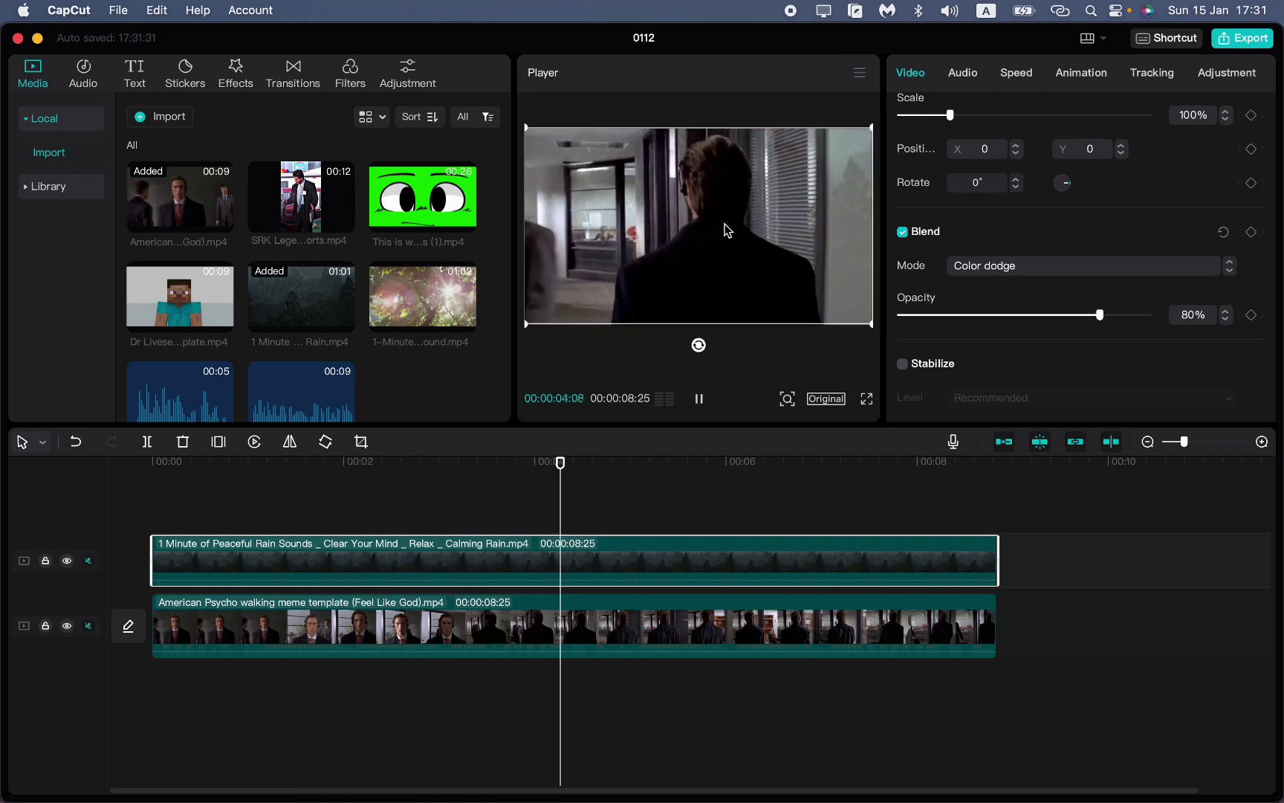
pyautogui.press('space')
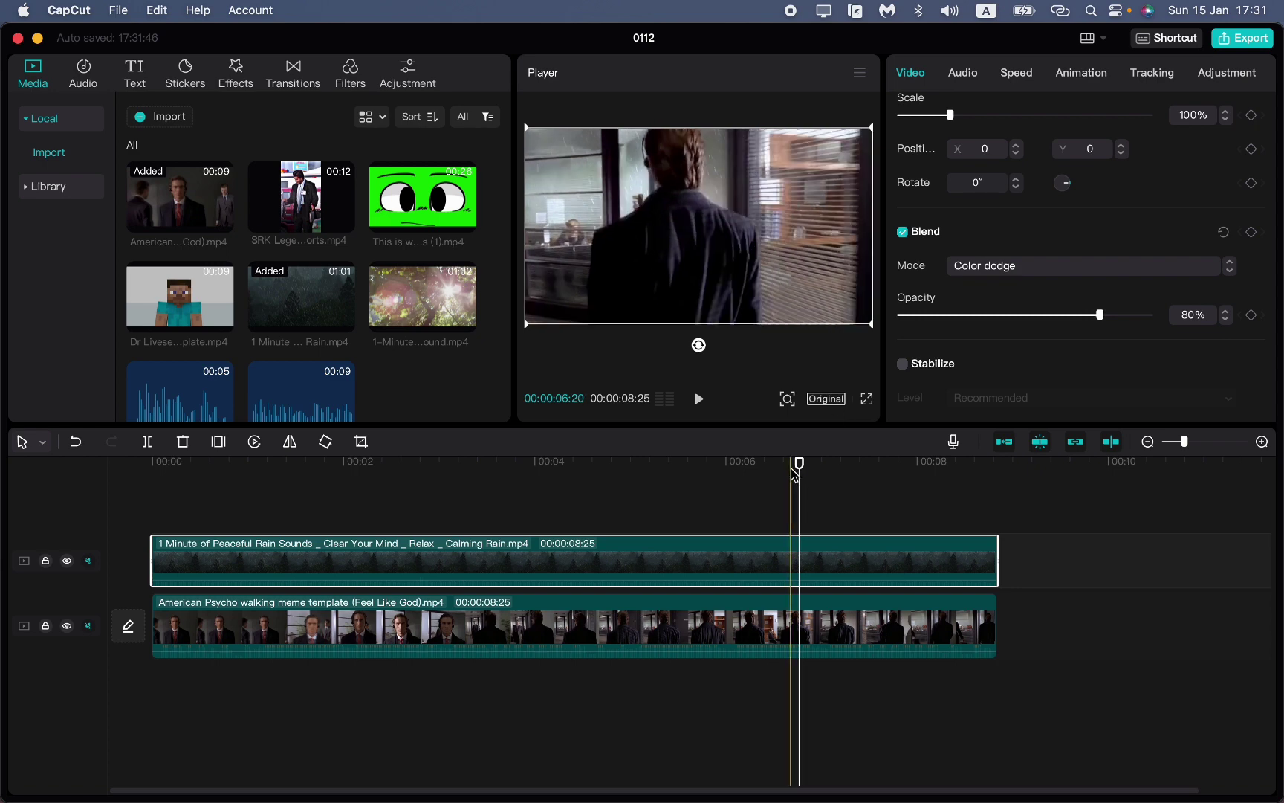
pyautogui.press('space')
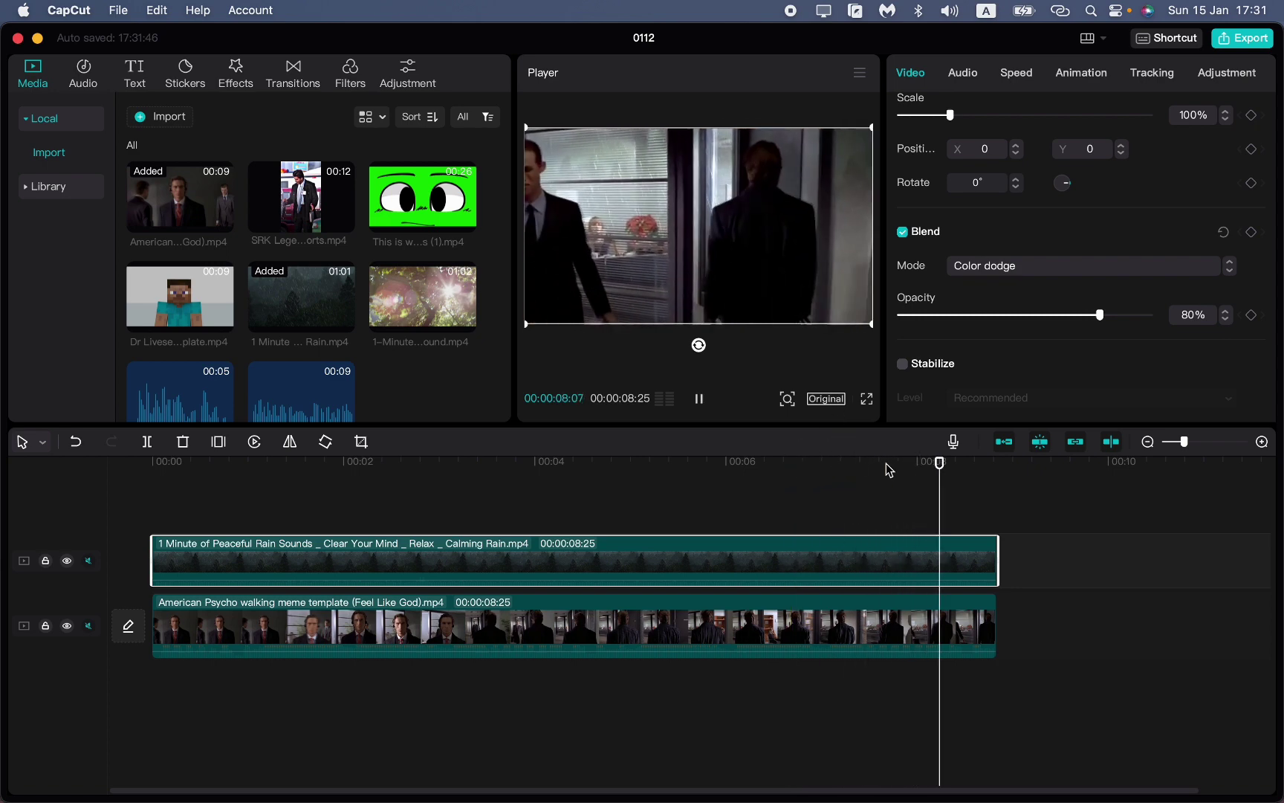
pyautogui.moveTo(919, 463); pyautogui.dragTo(157, 487)
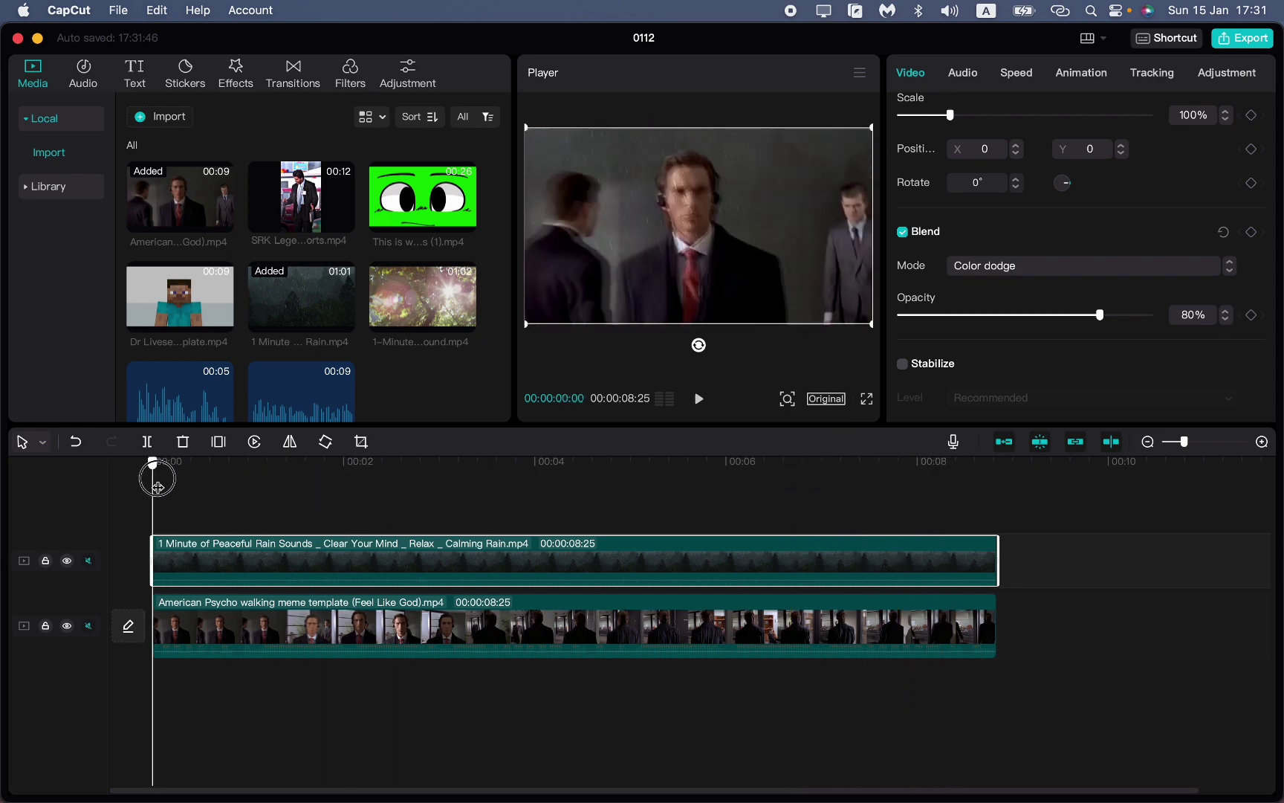